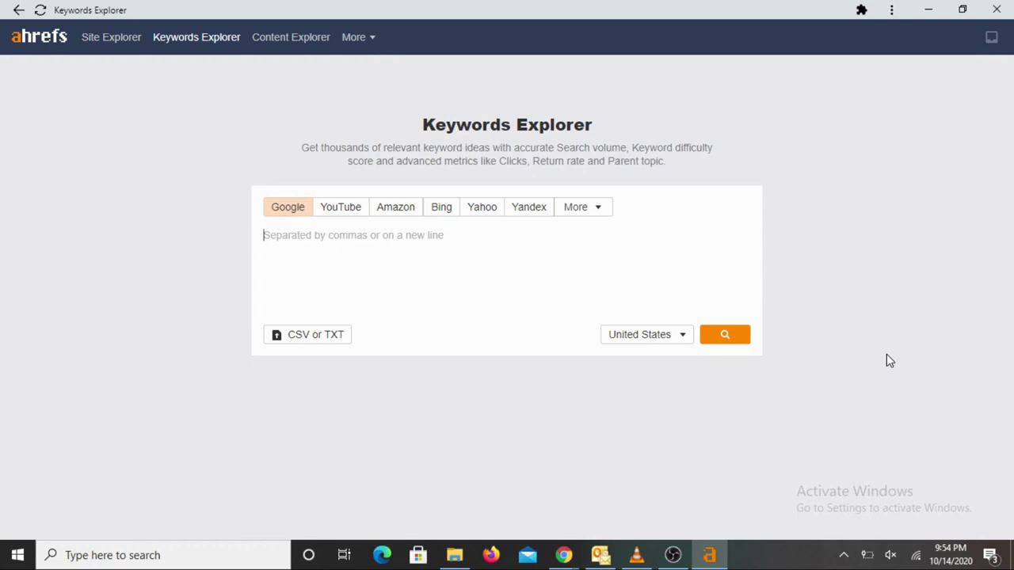
Search Google keywords for underwear, under garments and undy in the United States, and show all keyword ideas.
text(underwear)
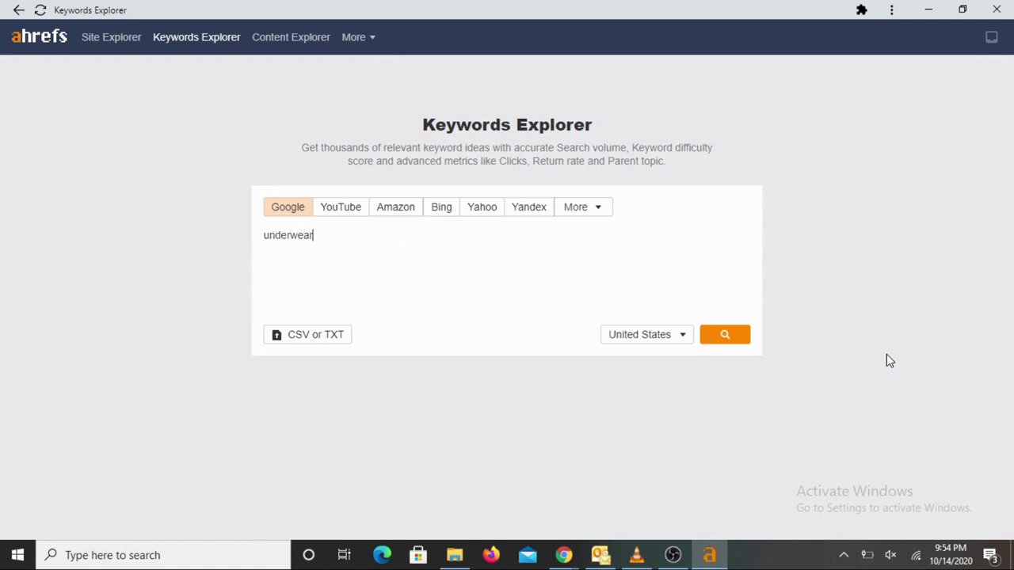
text(, under garments, undy)
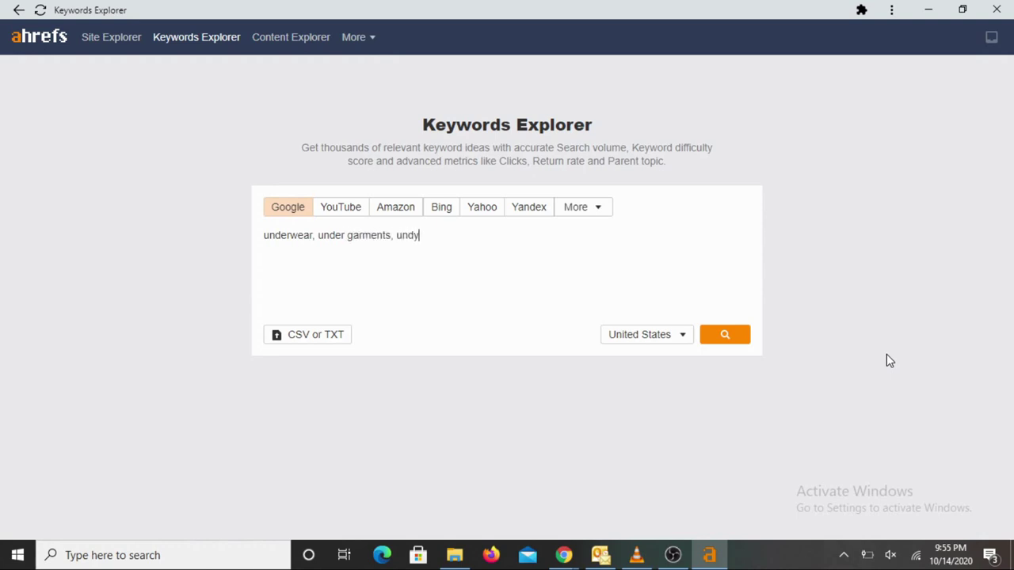
click(725, 340)
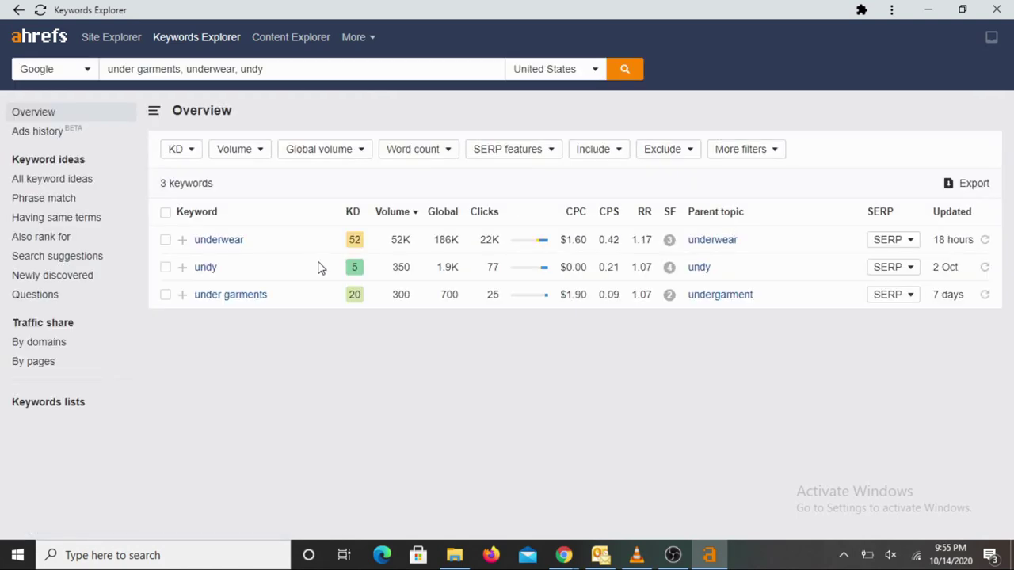
click(68, 180)
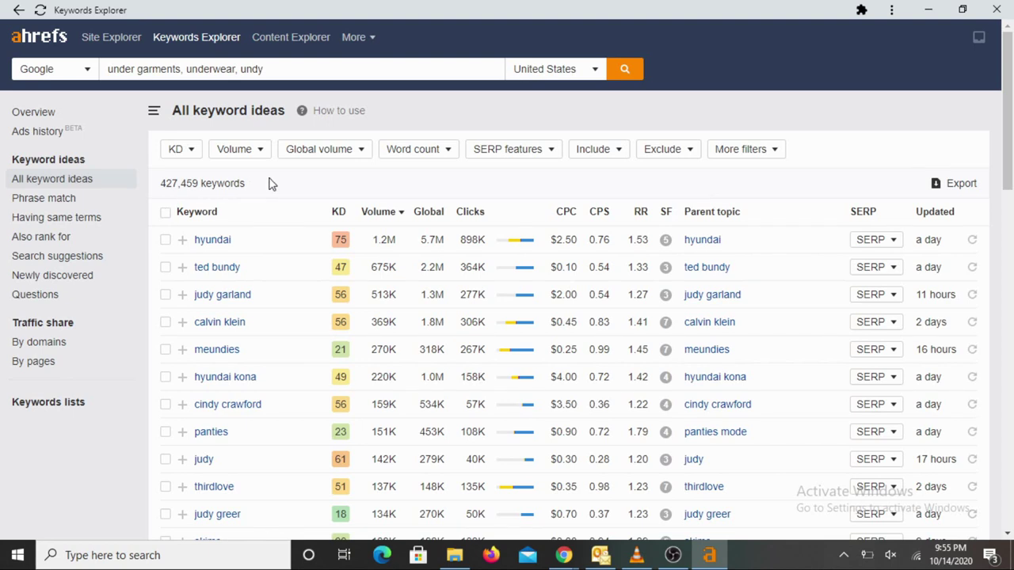
Switch to the 5 Factor Validation list in Google Docs, highlight the Difficulty/Competition factor, and return to Ahrefs.
key(alt+Tab)
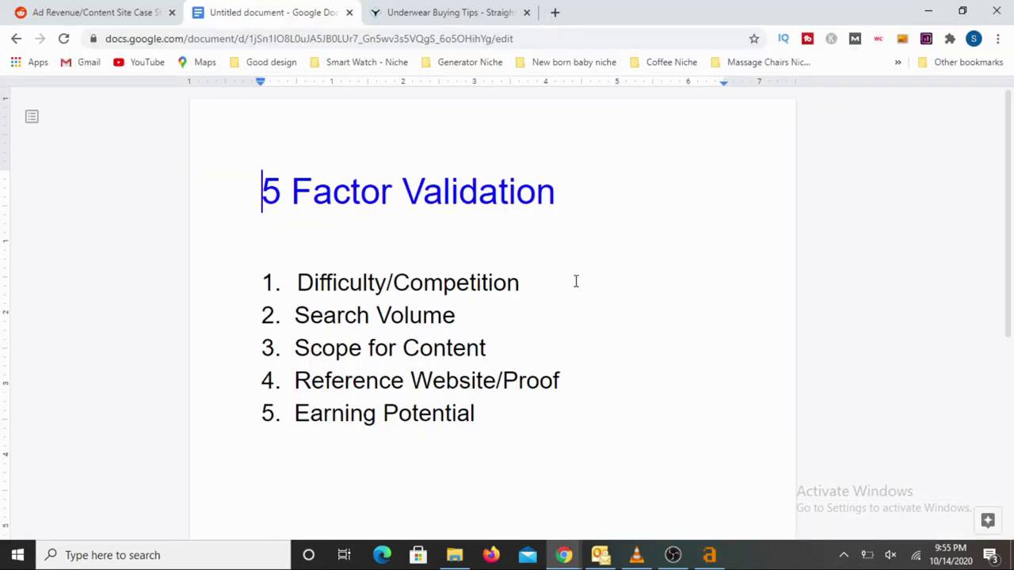
drag(524, 285, 257, 293)
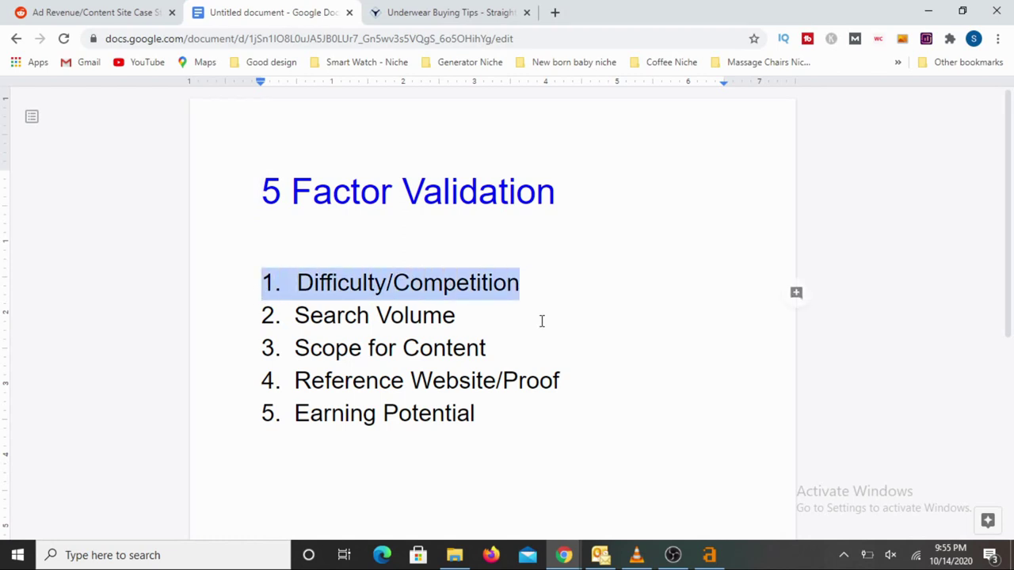
key(alt+Tab)
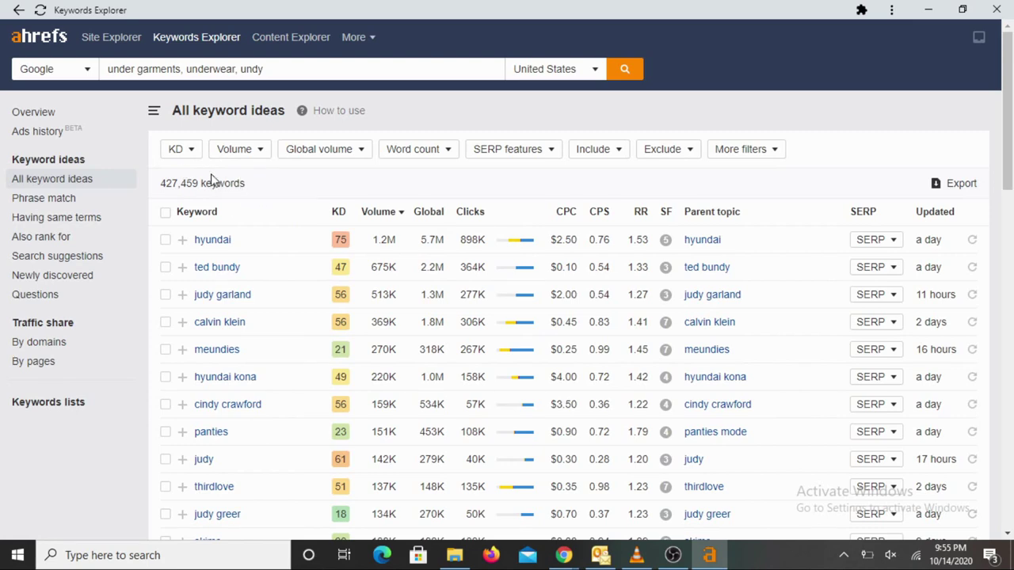
Filter the keyword ideas to a maximum keyword difficulty of 20.
click(189, 152)
click(266, 181)
text(20)
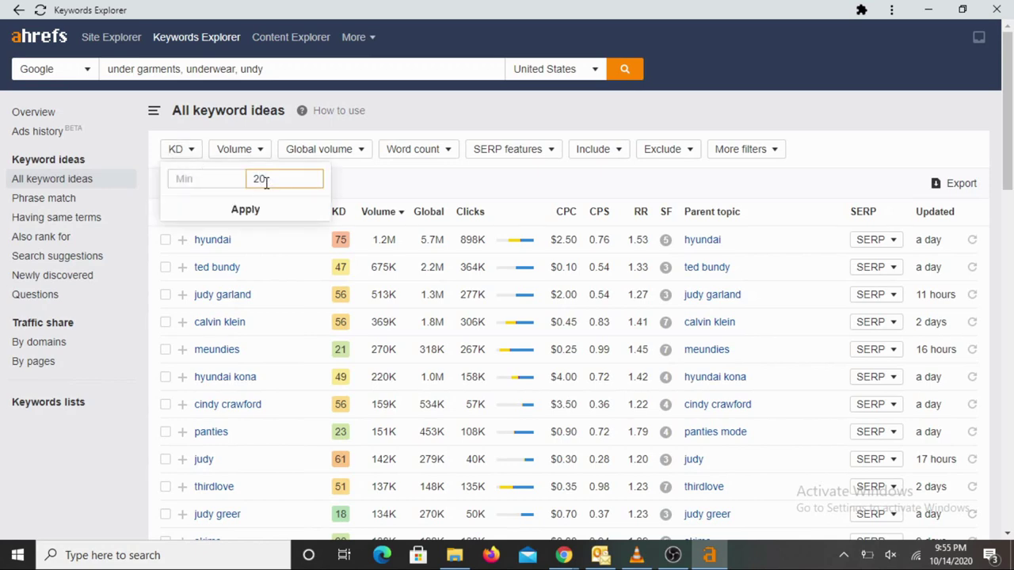
click(249, 212)
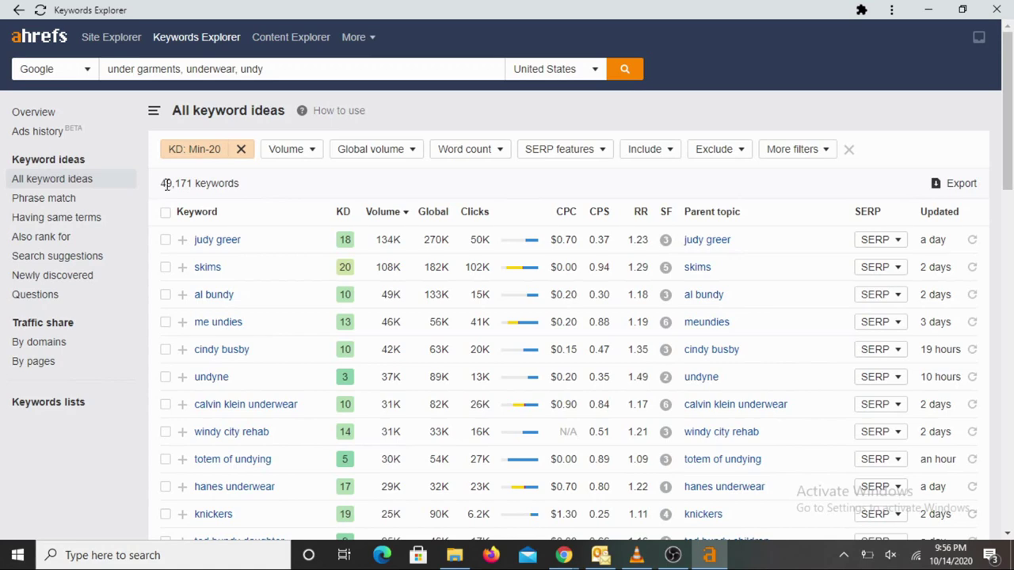
Highlight Difficulty/Competition and Search Volume one after the other in the Google Docs factor list, and return to Ahrefs.
key(alt+Tab)
click(639, 247)
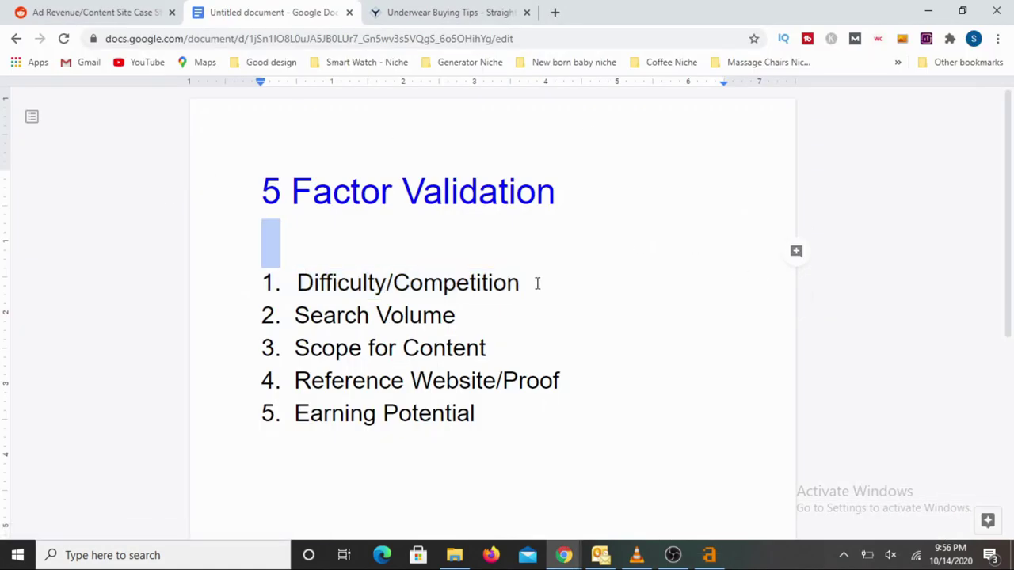
click(537, 284)
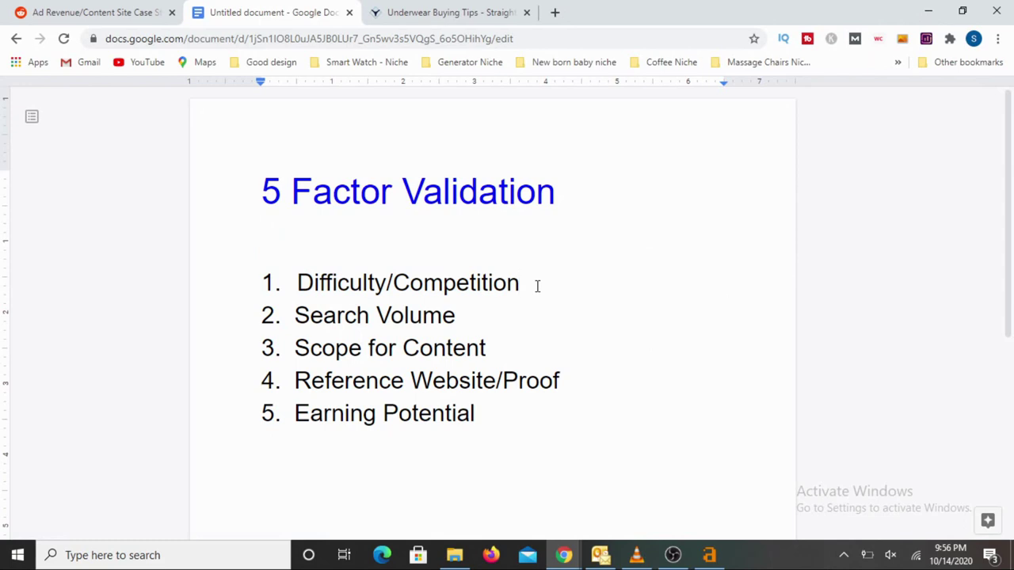
drag(537, 286, 264, 288)
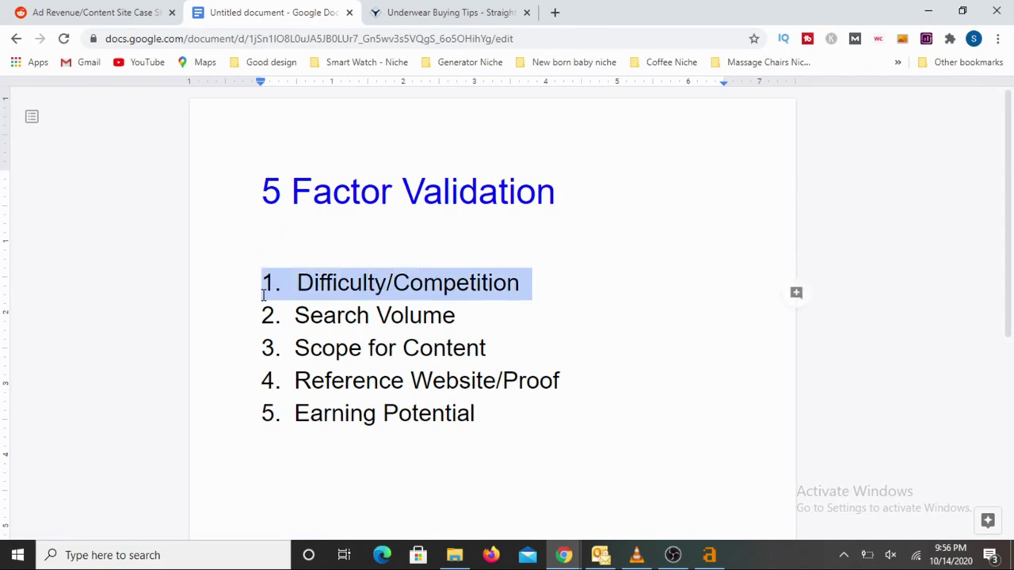
click(453, 313)
drag(457, 316, 277, 328)
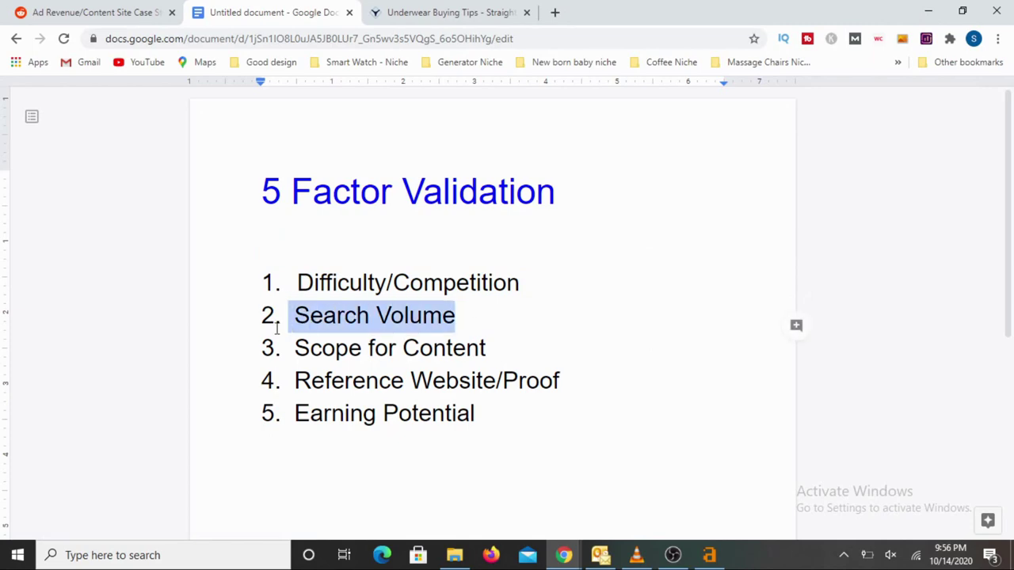
key(alt+Tab)
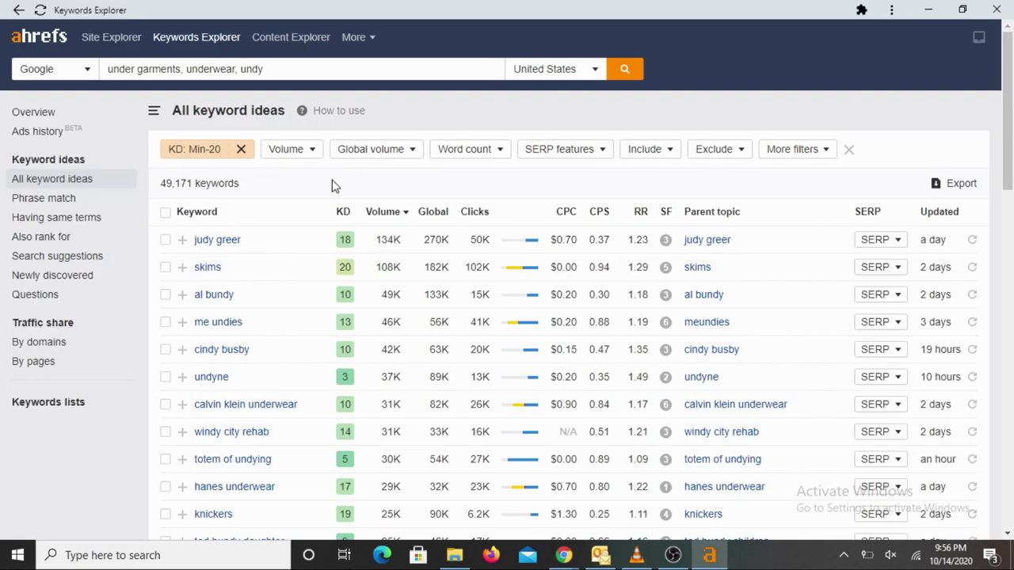
Examine the search volumes of the low-difficulty keywords across the first results page.
mouse_move(363, 218)
scroll(309, 325, down, 2)
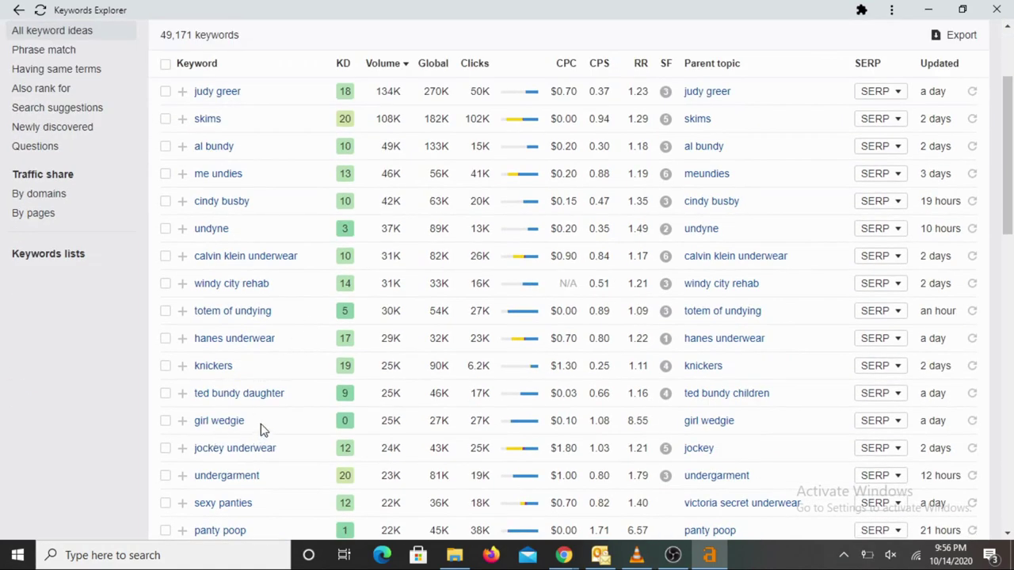
scroll(266, 424, down, 1)
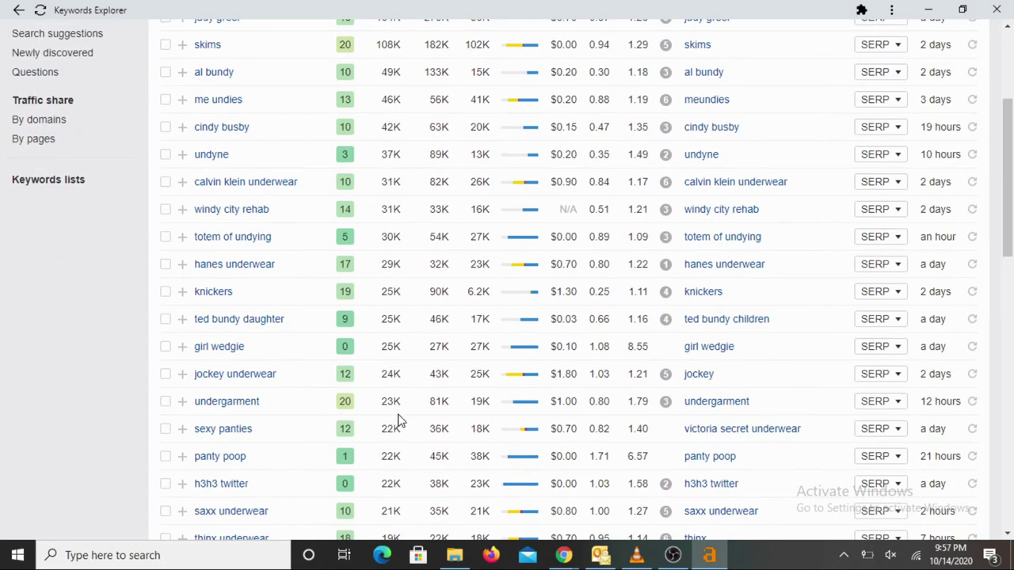
scroll(398, 421, up, 3)
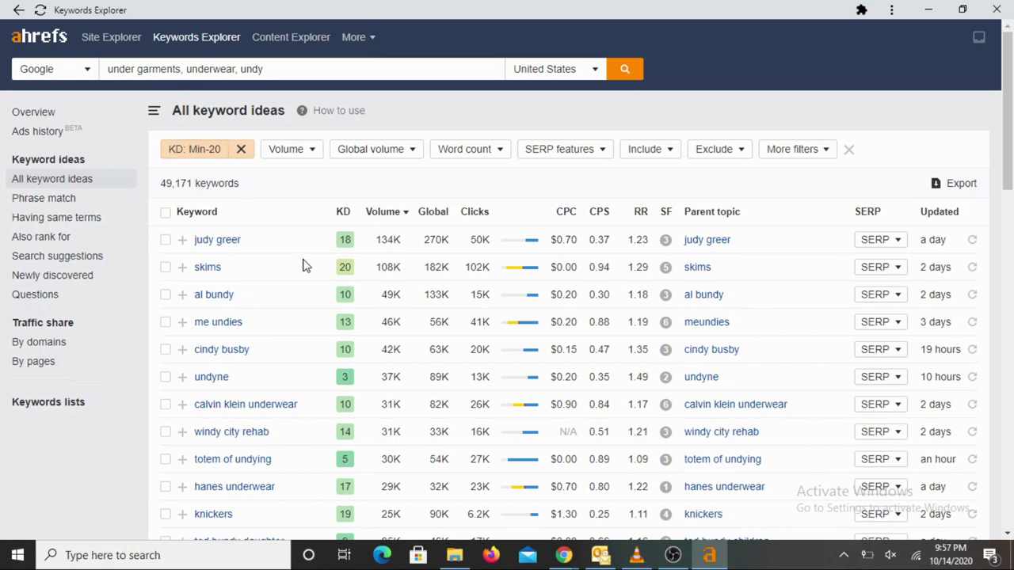
scroll(309, 246, down, 3)
scroll(309, 248, down, 15)
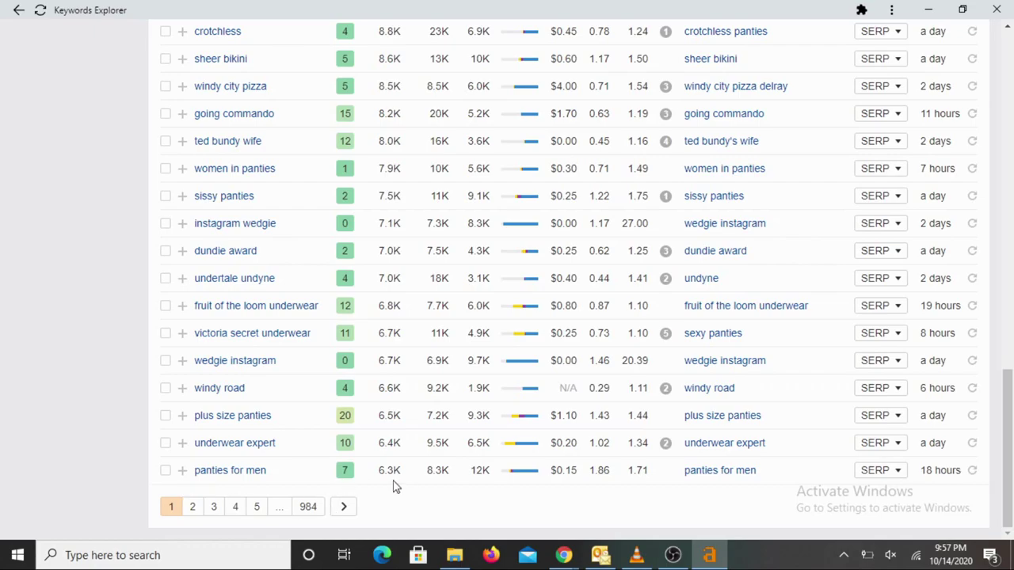
scroll(459, 348, up, 15)
scroll(456, 332, down, 4)
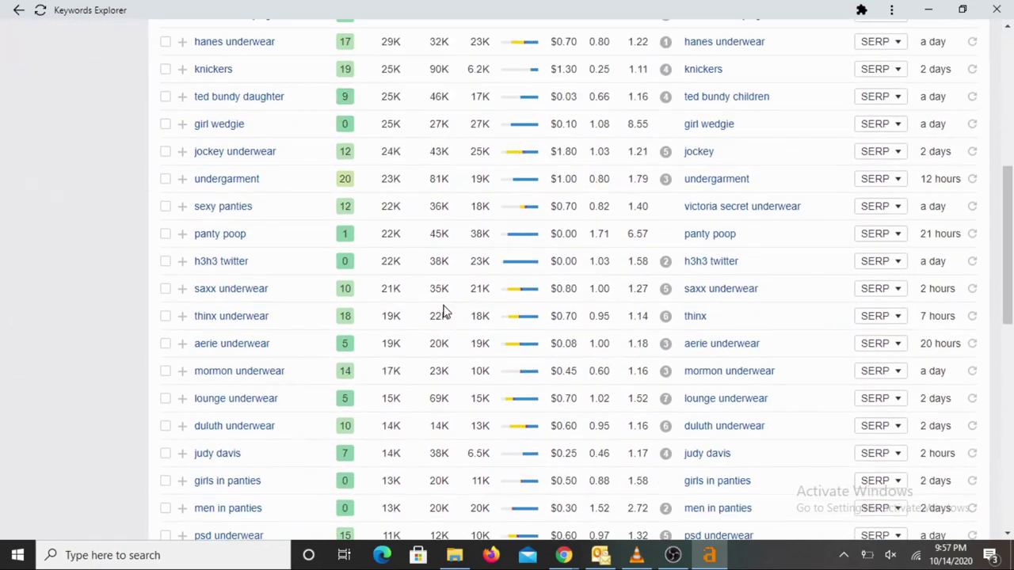
scroll(443, 311, down, 10)
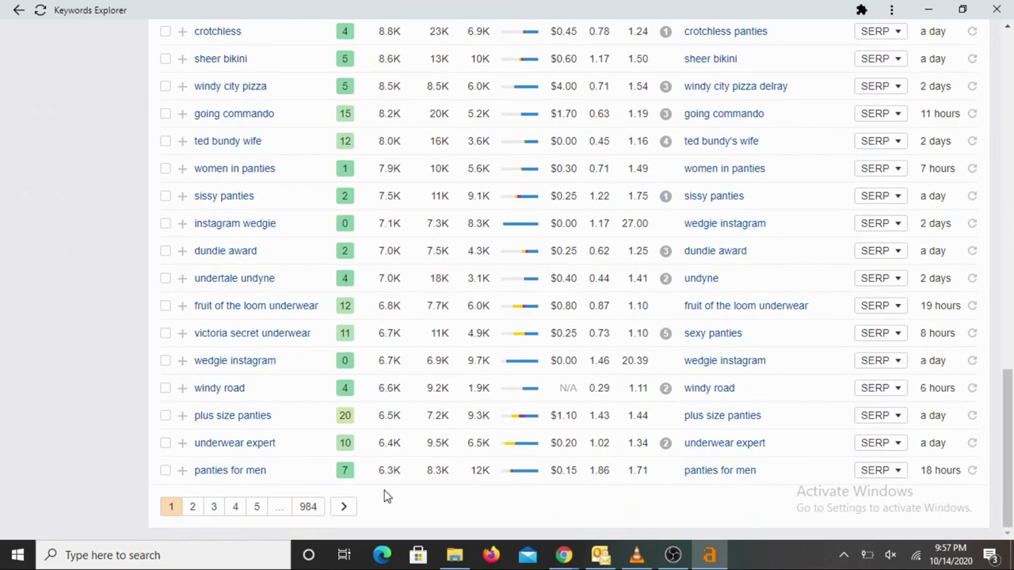
scroll(437, 328, up, 10)
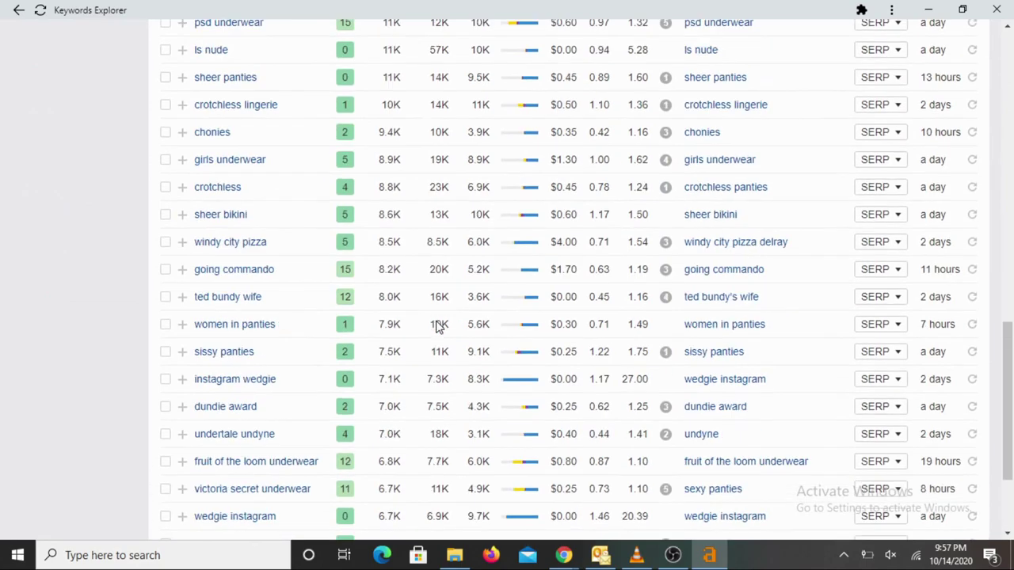
scroll(436, 325, up, 5)
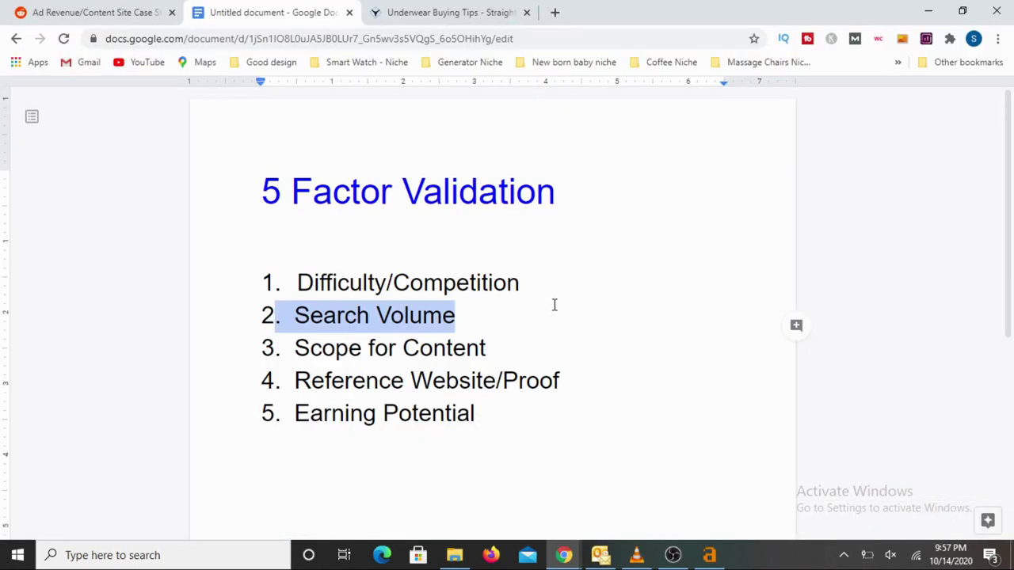
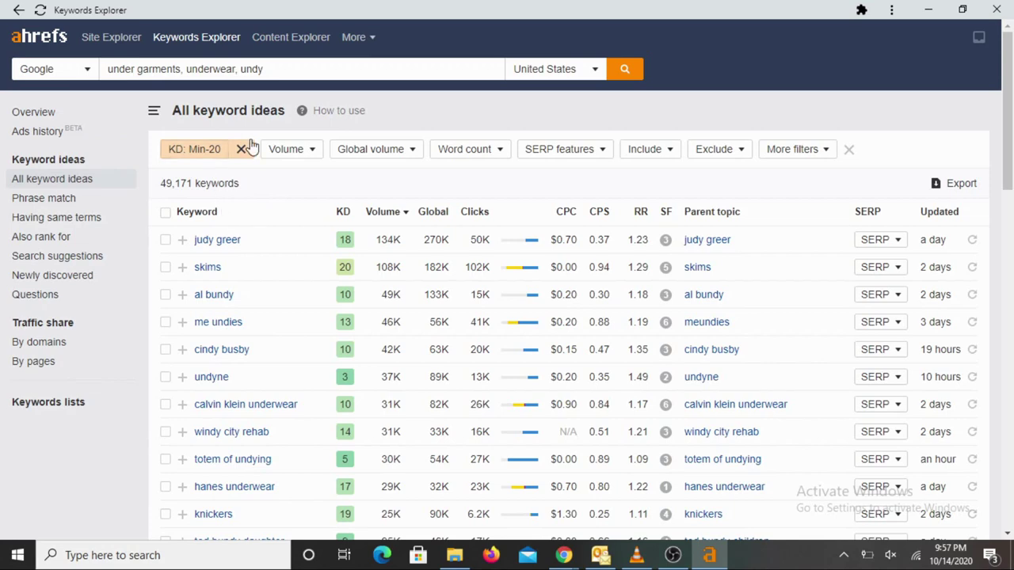
Filter the keyword ideas to a minimum search volume of 300.
click(301, 158)
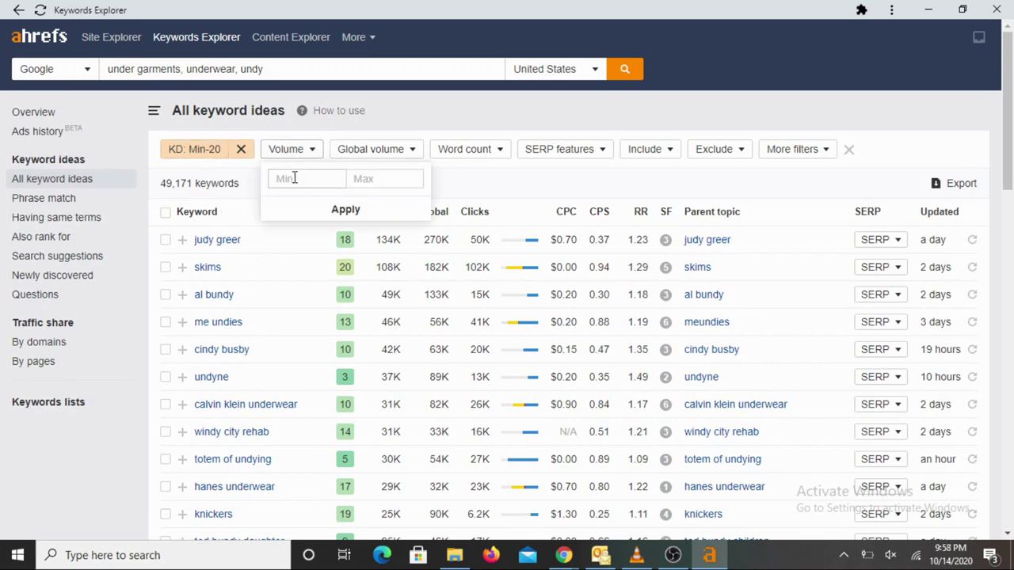
click(294, 178)
text(300)
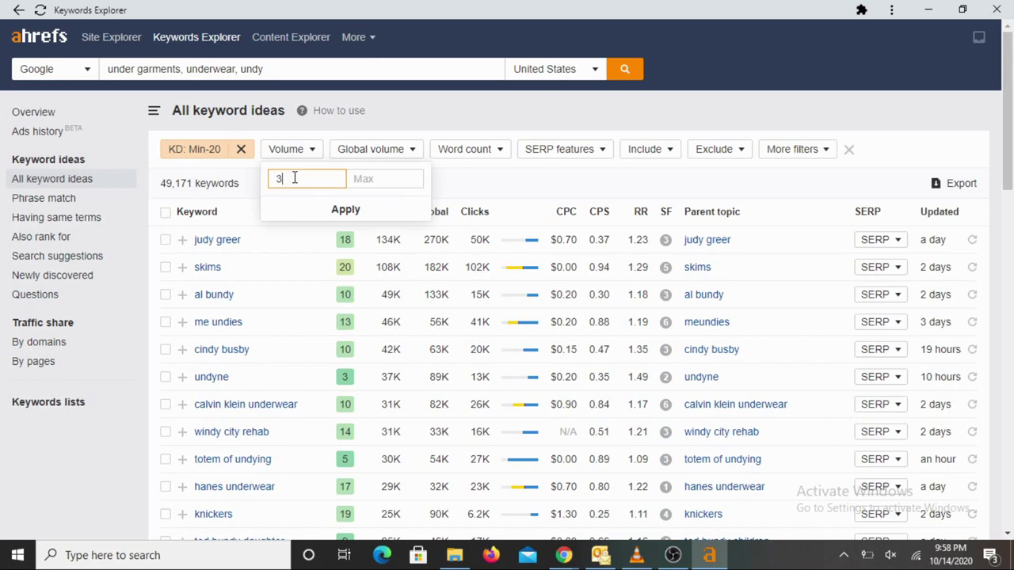
click(341, 209)
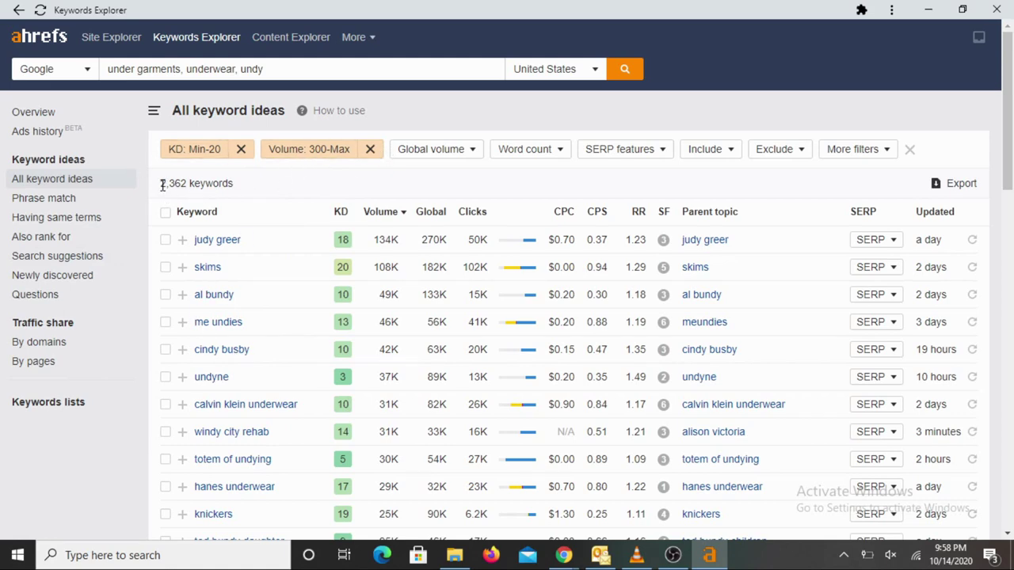
Highlight the total of the filtered keywords and look over the first keywords in the list.
drag(161, 185, 186, 184)
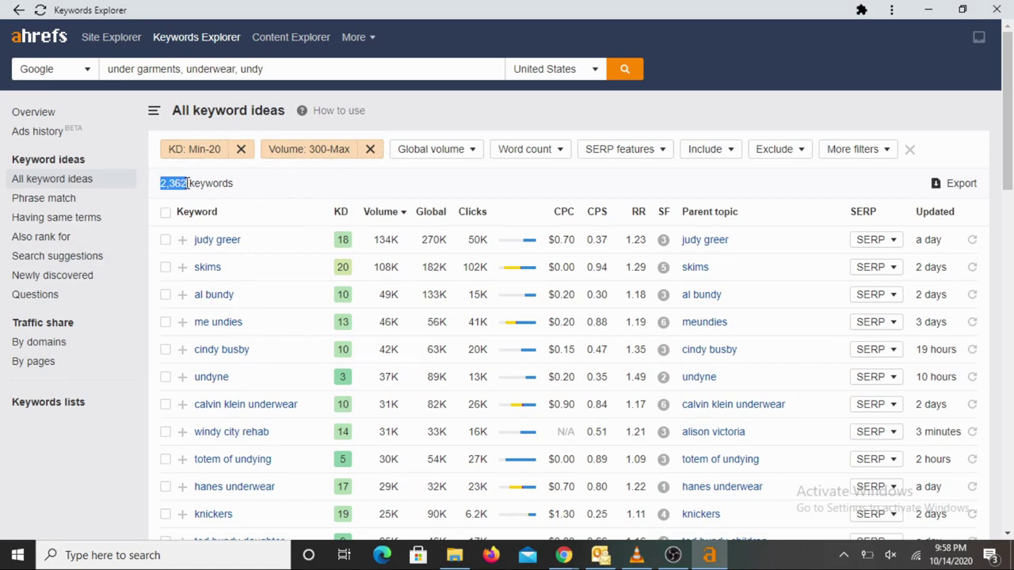
click(353, 192)
scroll(263, 316, down, 1)
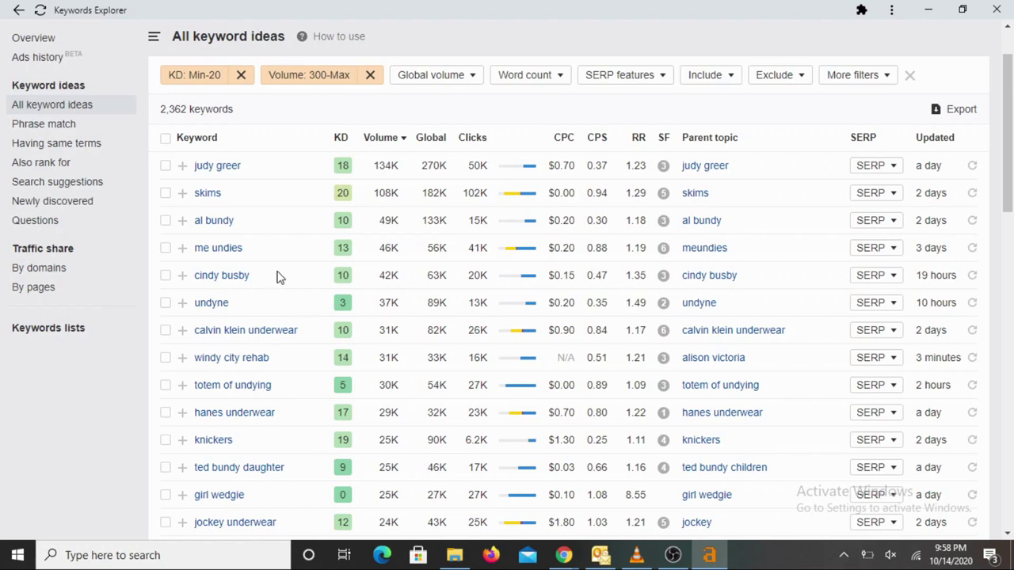
scroll(279, 314, up, 1)
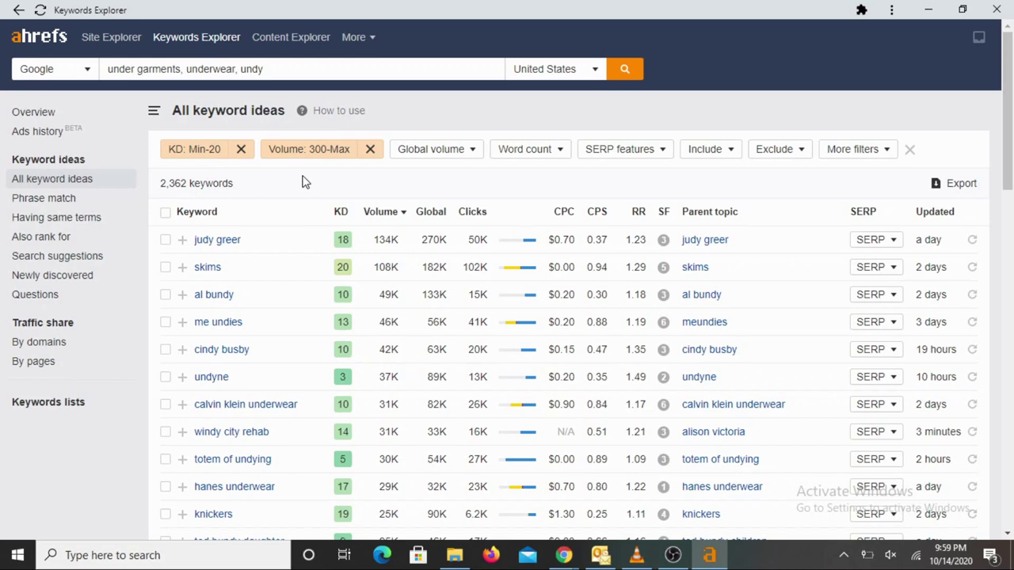
Switch to Google Docs, highlight the Scope for Content factor, and return to the filtered keywords in Ahrefs.
key(alt+Tab)
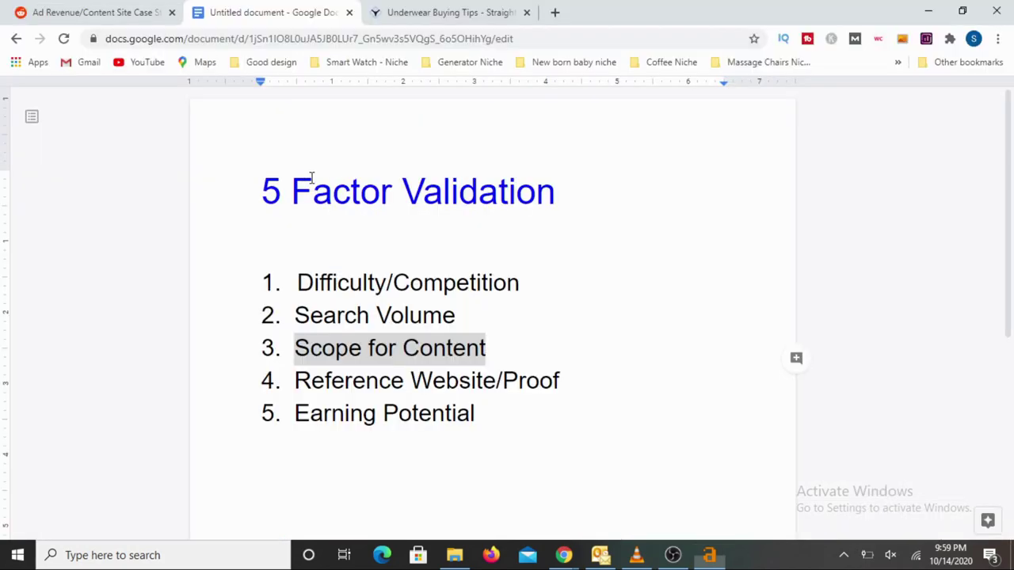
click(523, 363)
drag(509, 350, 261, 348)
key(alt+Tab)
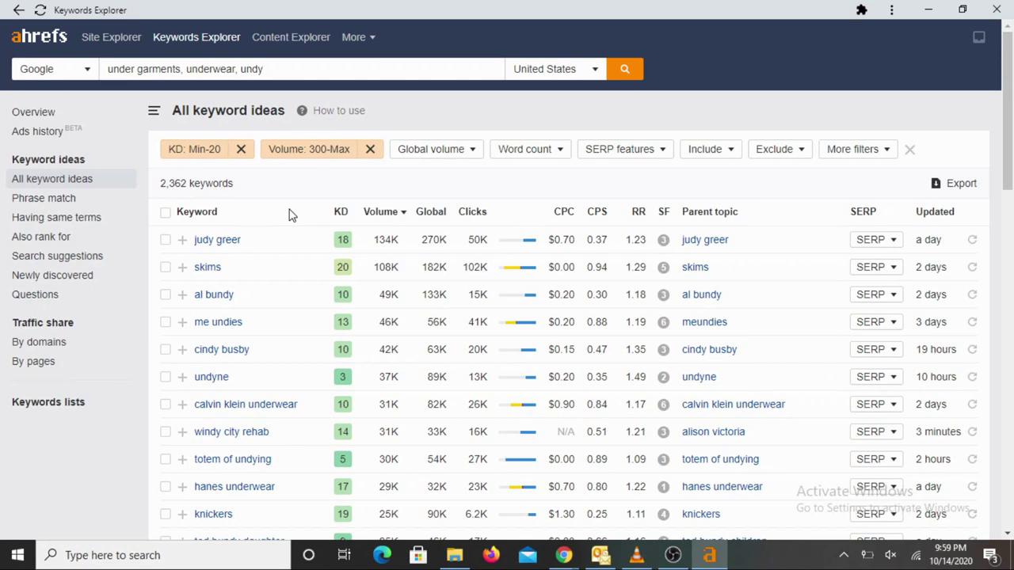
Switch to Google Docs and review the Reference Website/Proof factor, glancing back at the filtered keywords in Ahrefs.
key(alt+Tab)
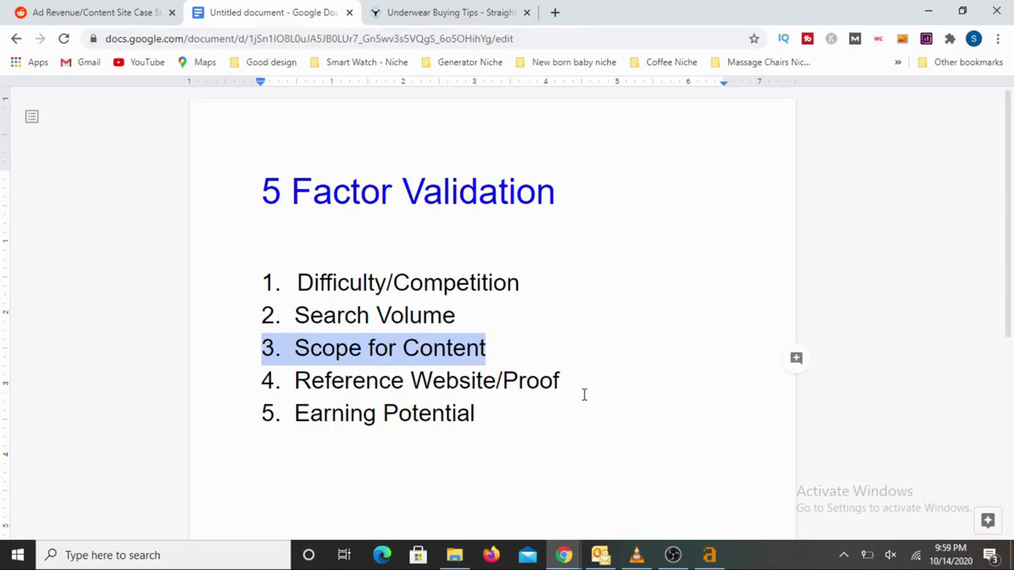
double_click(569, 393)
double_click(570, 401)
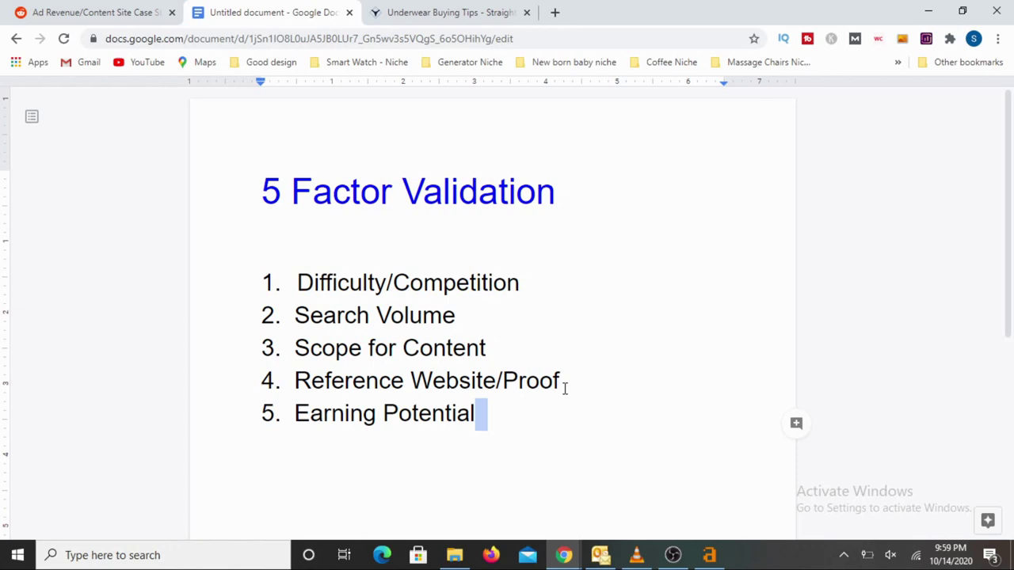
key(alt+Tab)
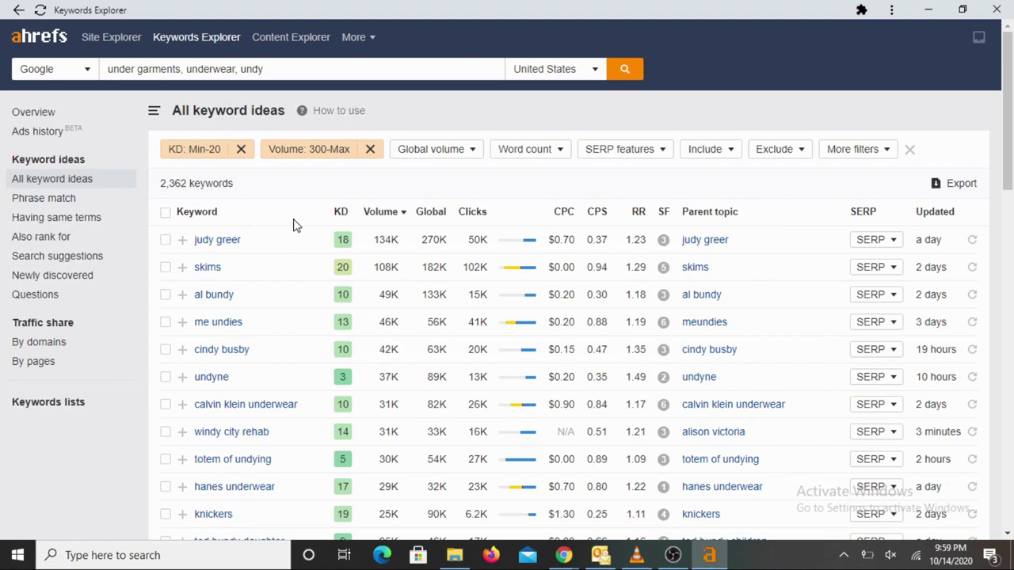
key(alt+Tab)
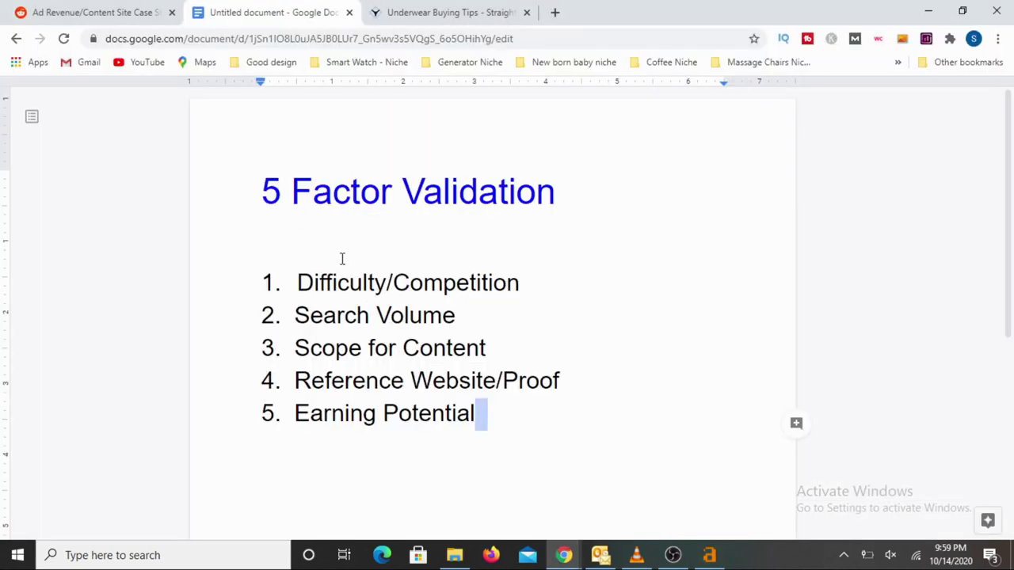
Look over the undywears.com homepage in the browser and copy its address.
click(417, 14)
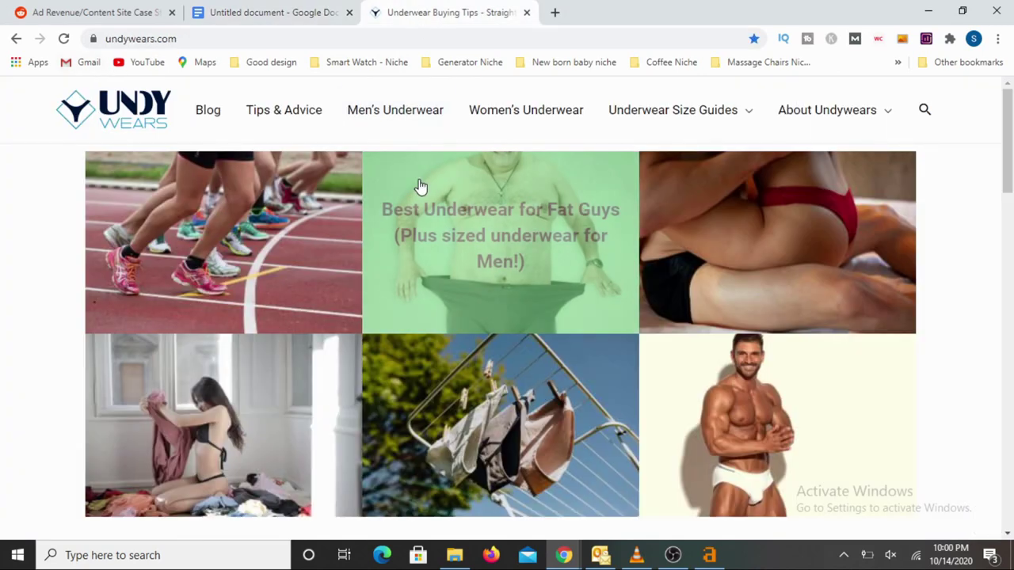
scroll(421, 186, down, 1)
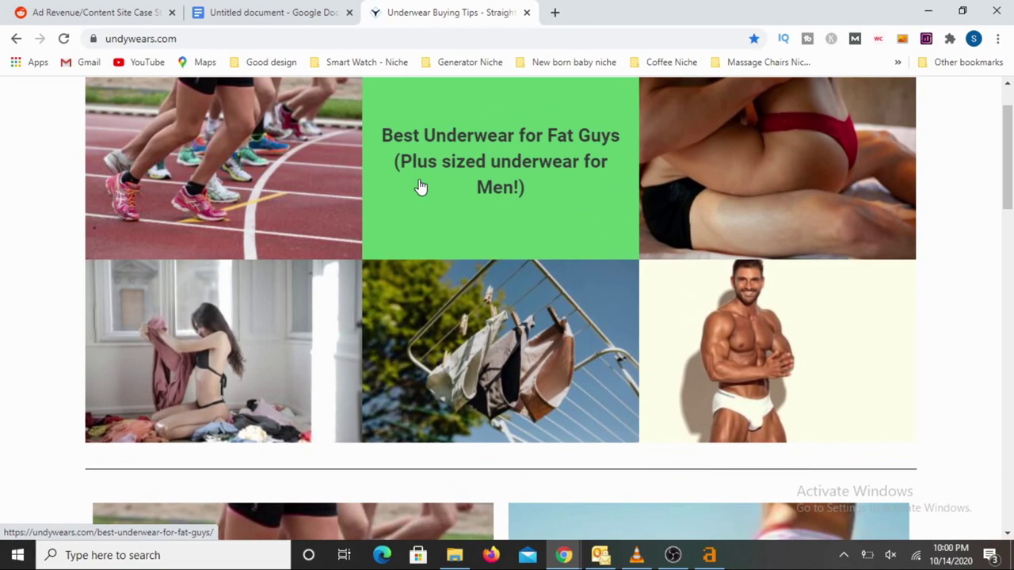
click(198, 39)
key(ctrl+c)
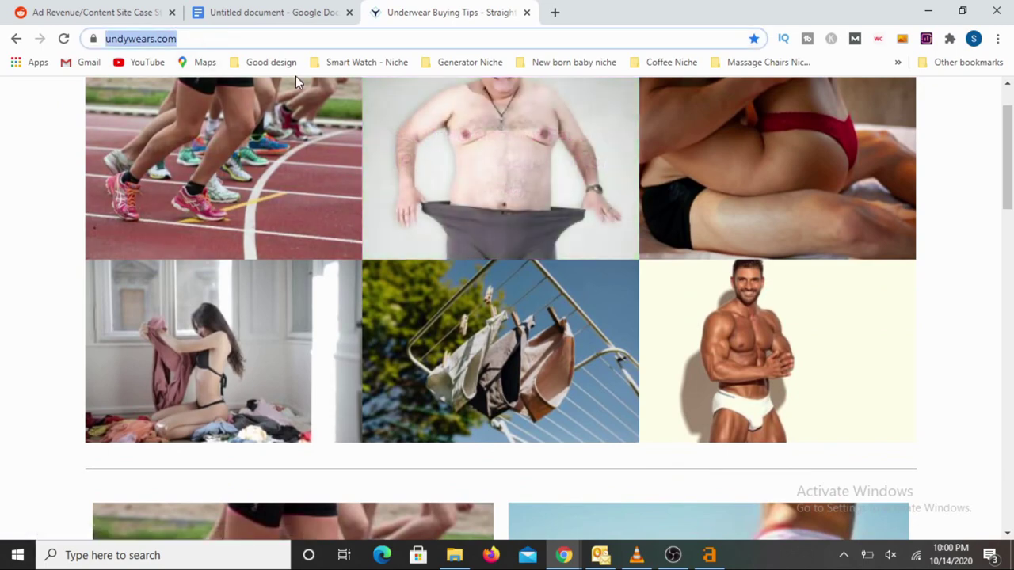
key(alt+Tab)
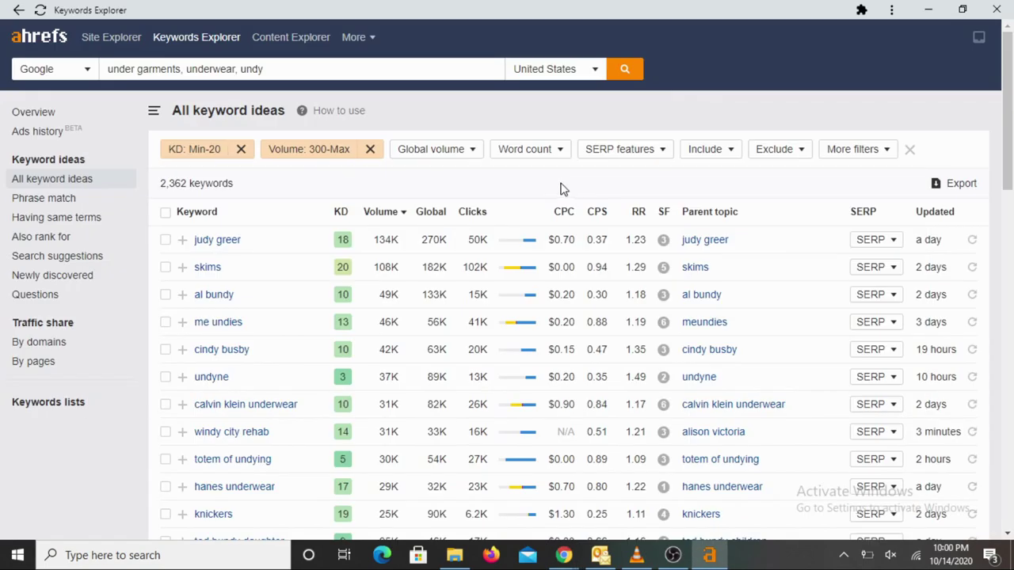
click(98, 40)
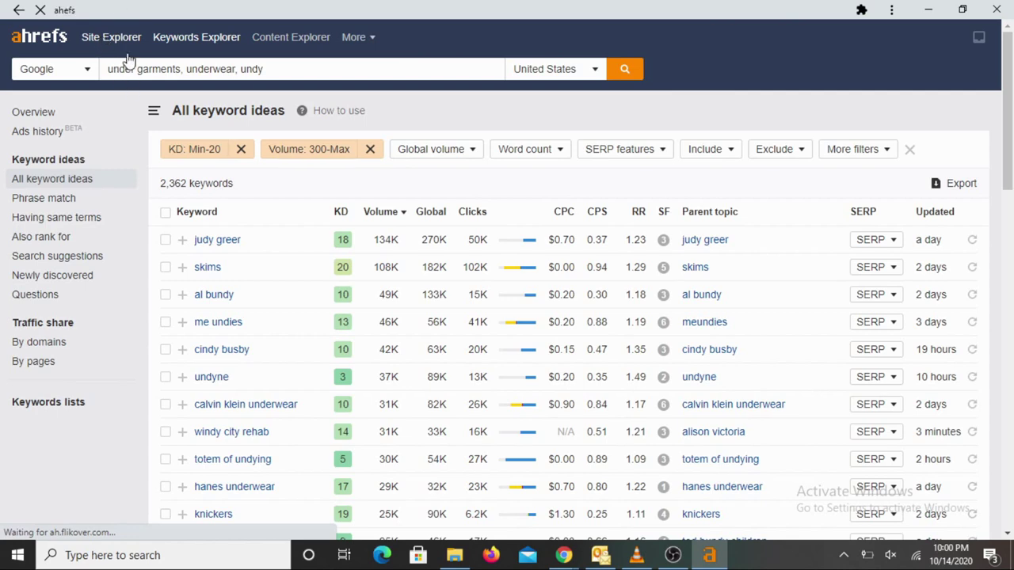
key(ctrl+v)
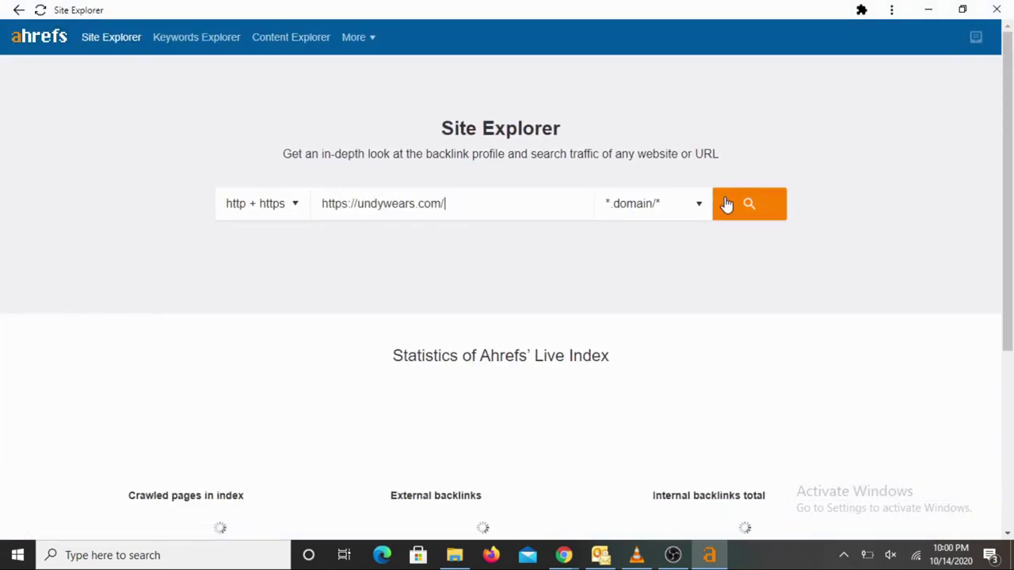
click(747, 208)
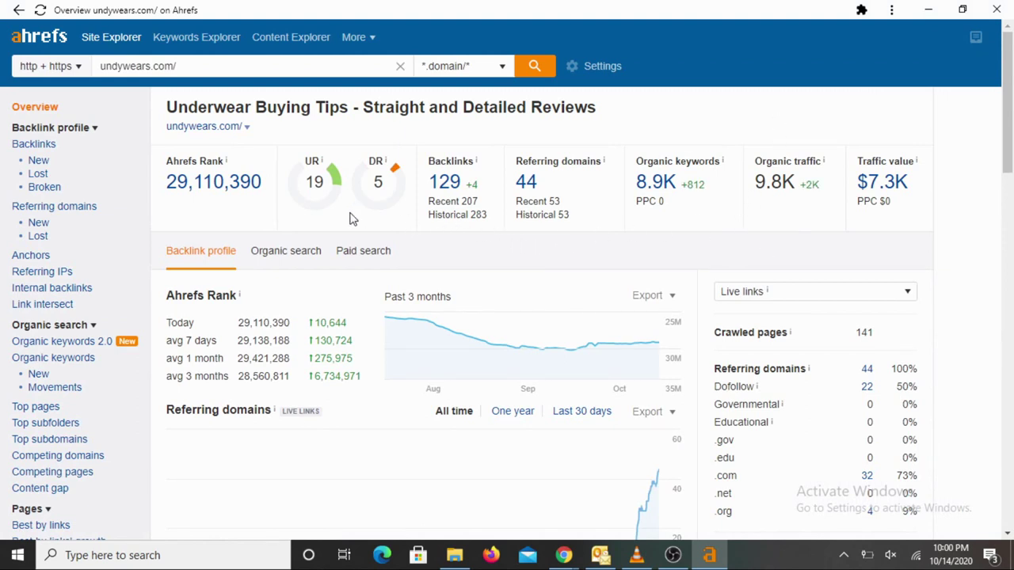
Highlight the domain rating of undywears.com in the site overview, then clear the selection.
double_click(378, 161)
click(523, 128)
double_click(378, 183)
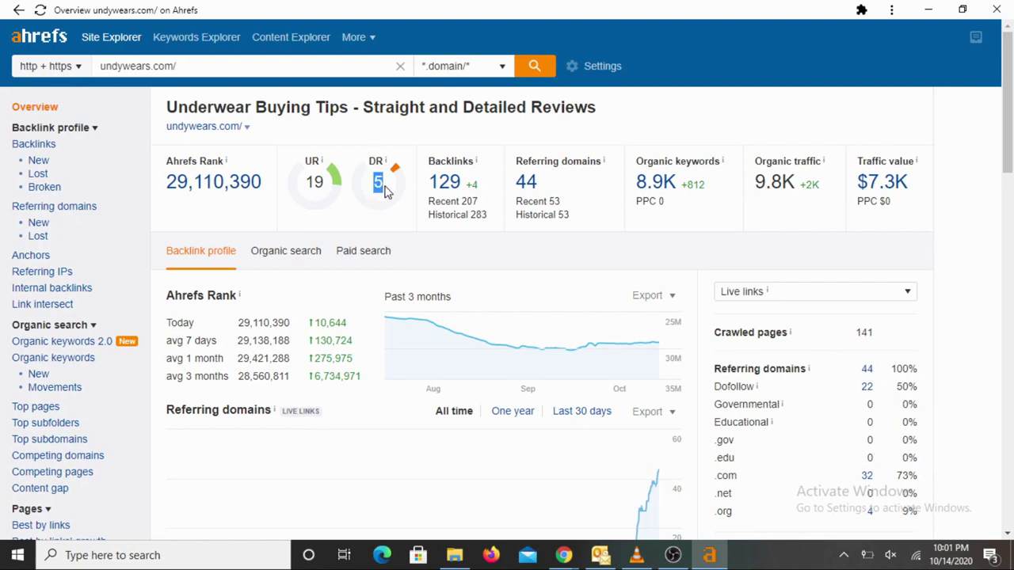
click(468, 139)
Highlight the Organic keywords and Organic traffic metrics of undywears.com in the overview, clearing each selection.
drag(636, 162, 722, 160)
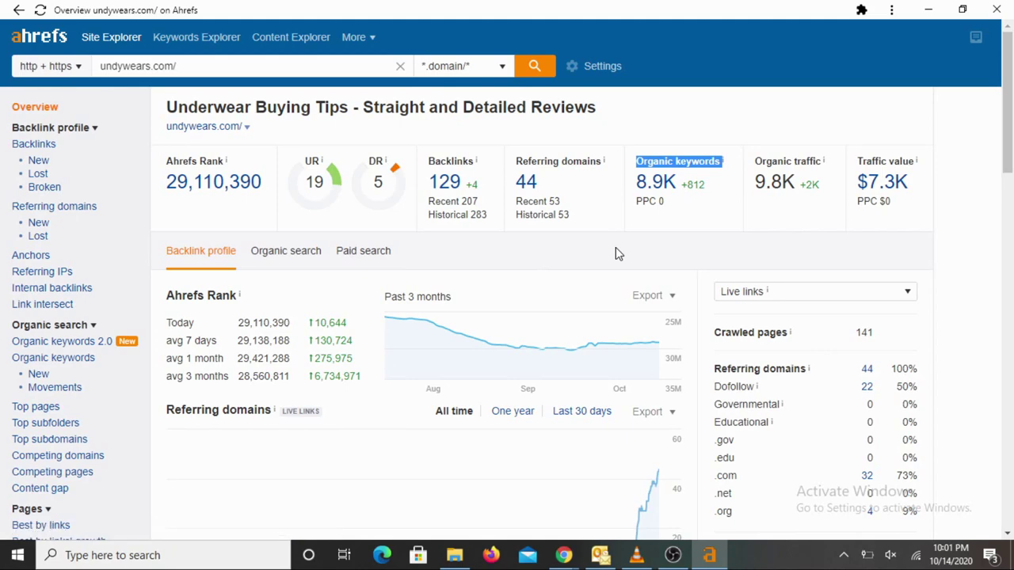
click(669, 112)
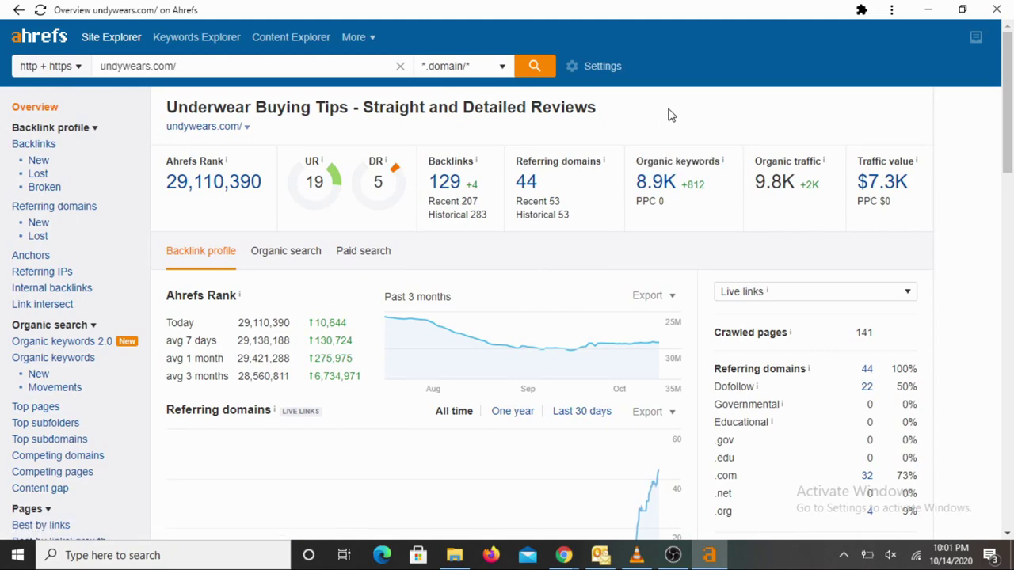
double_click(760, 162)
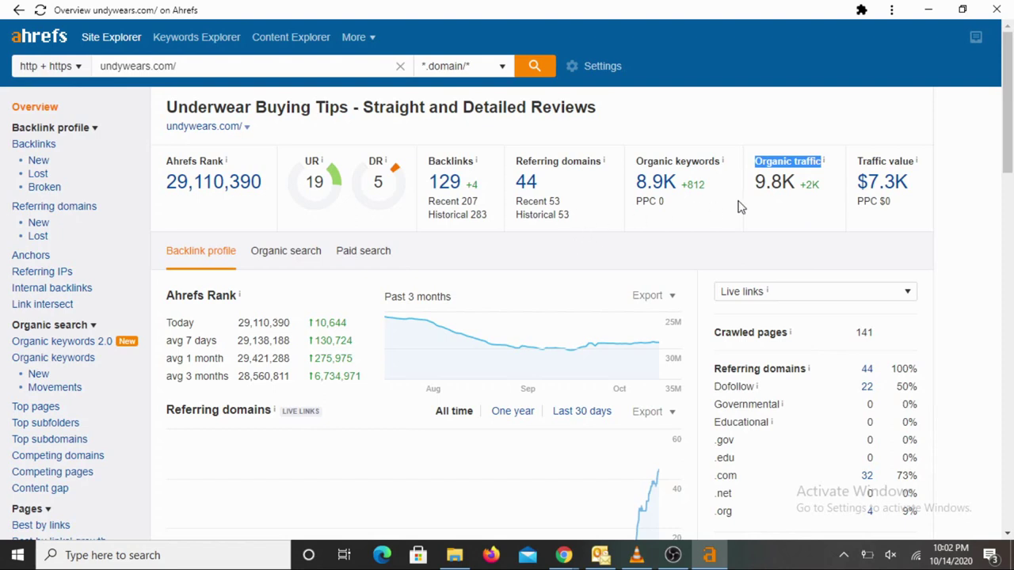
click(762, 220)
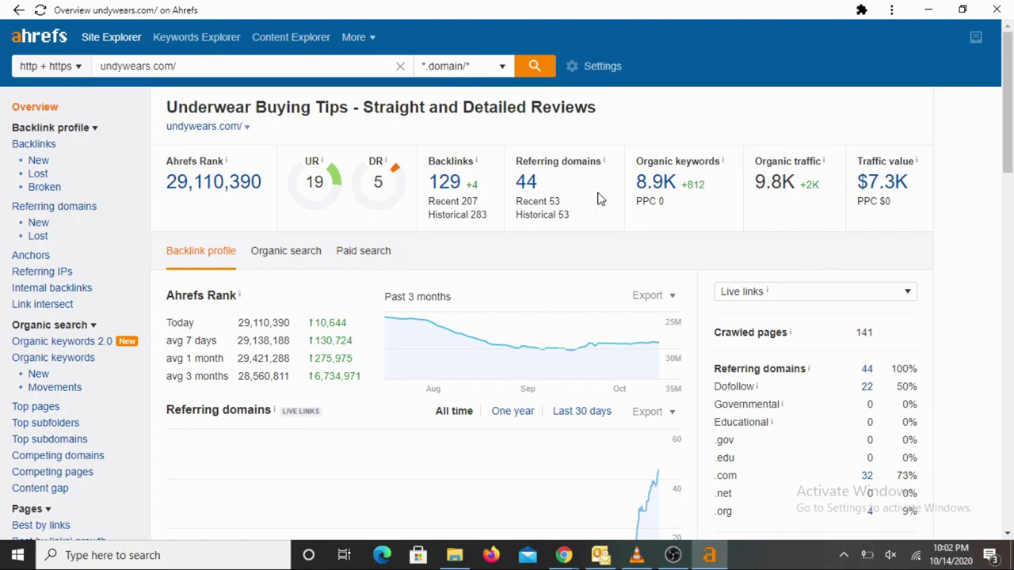
Return to the 5 Factor Validation document in Google Docs and highlight Reference Website/Proof, followed by Earning Potential.
key(alt+Tab)
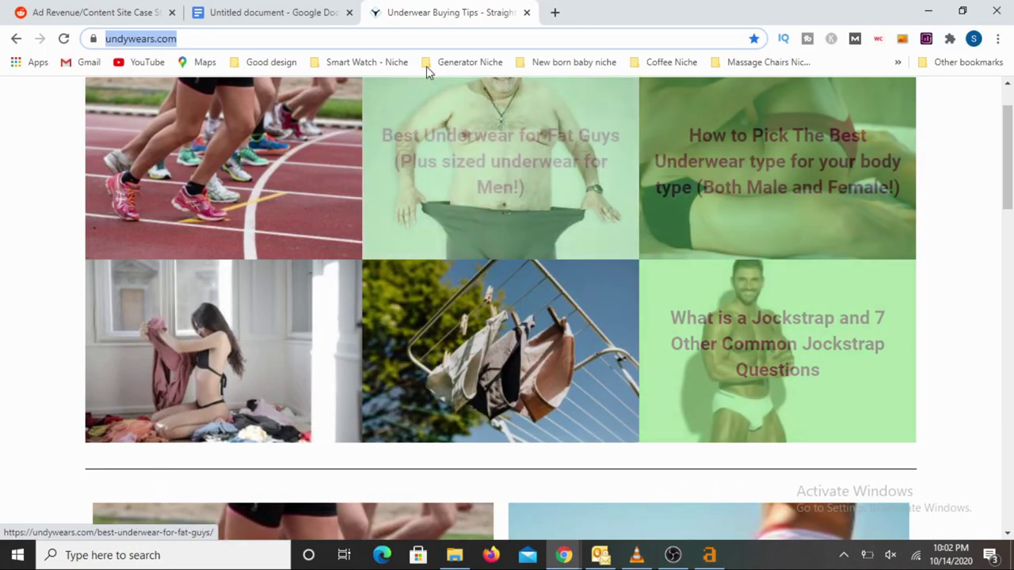
click(290, 16)
click(572, 373)
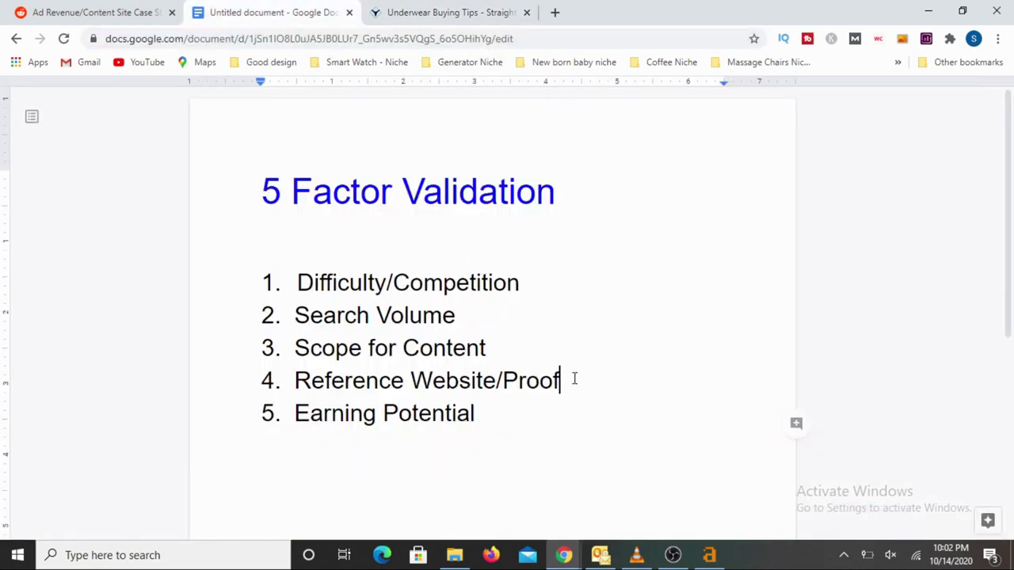
drag(519, 373, 247, 390)
click(246, 390)
drag(494, 418, 262, 428)
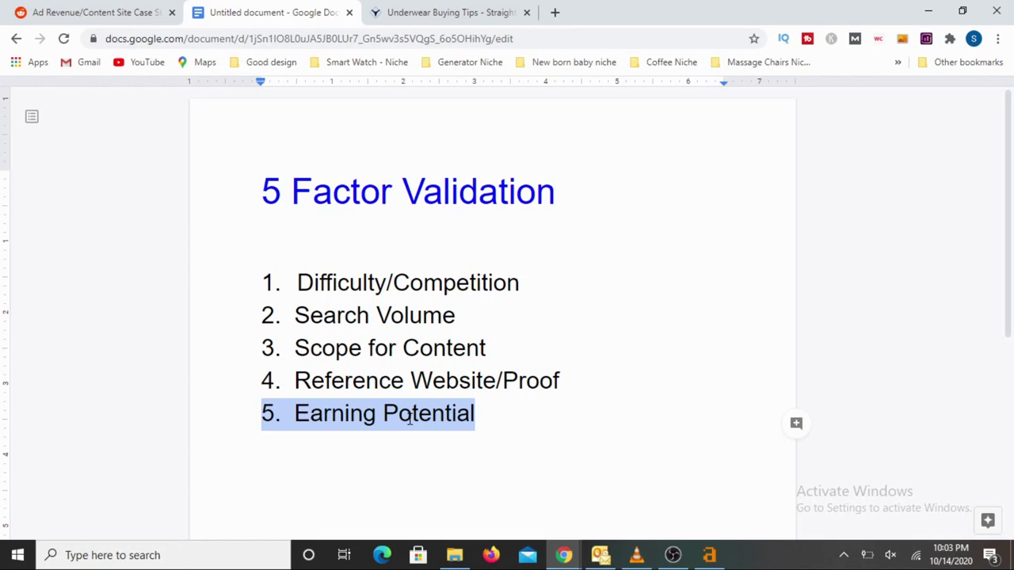
Switch to Ahrefs and highlight the Traffic value metric and the site title of undywears.com, then clear the selection.
key(alt+Tab)
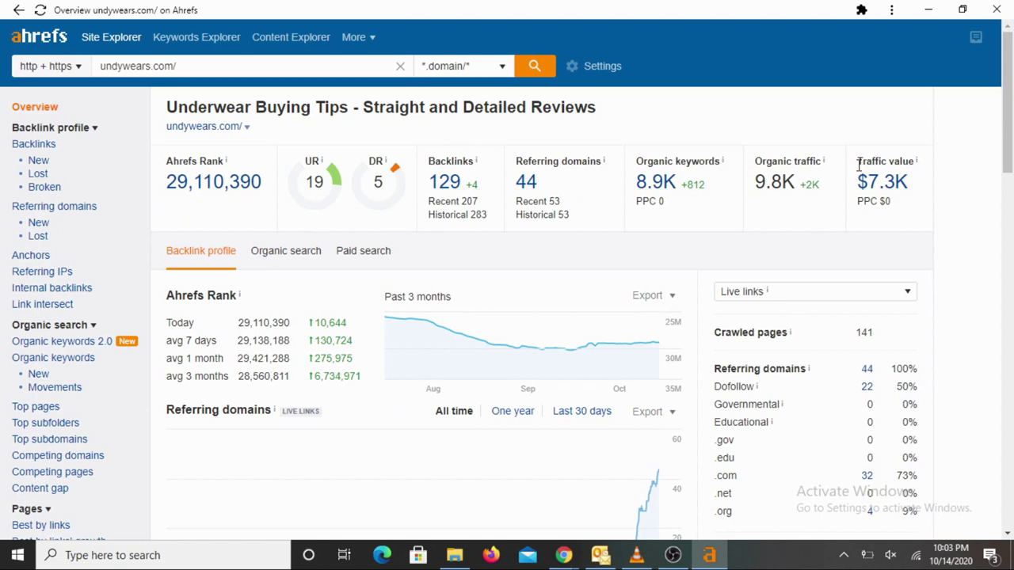
drag(858, 164, 918, 166)
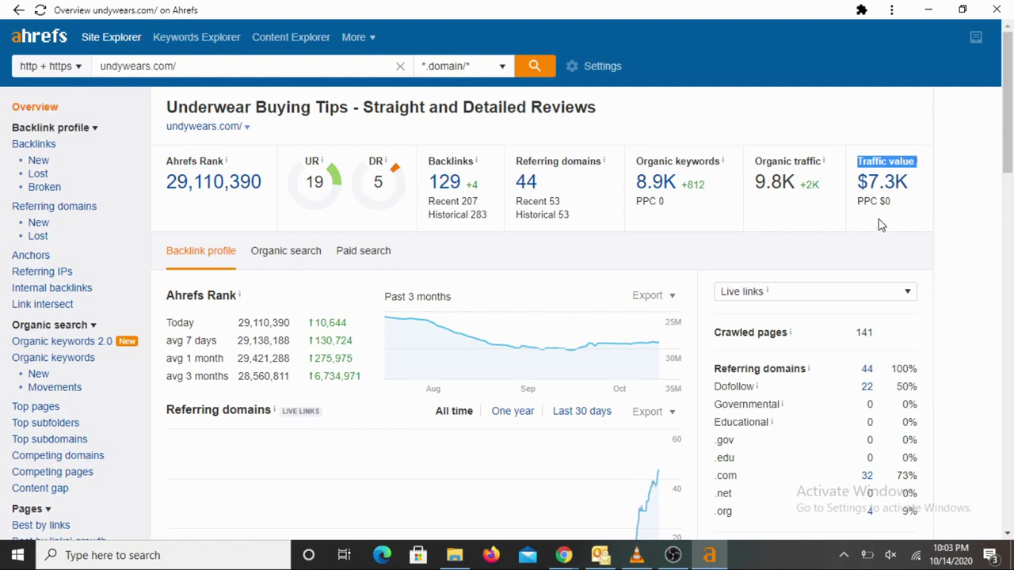
click(460, 107)
triple_click(460, 107)
click(643, 108)
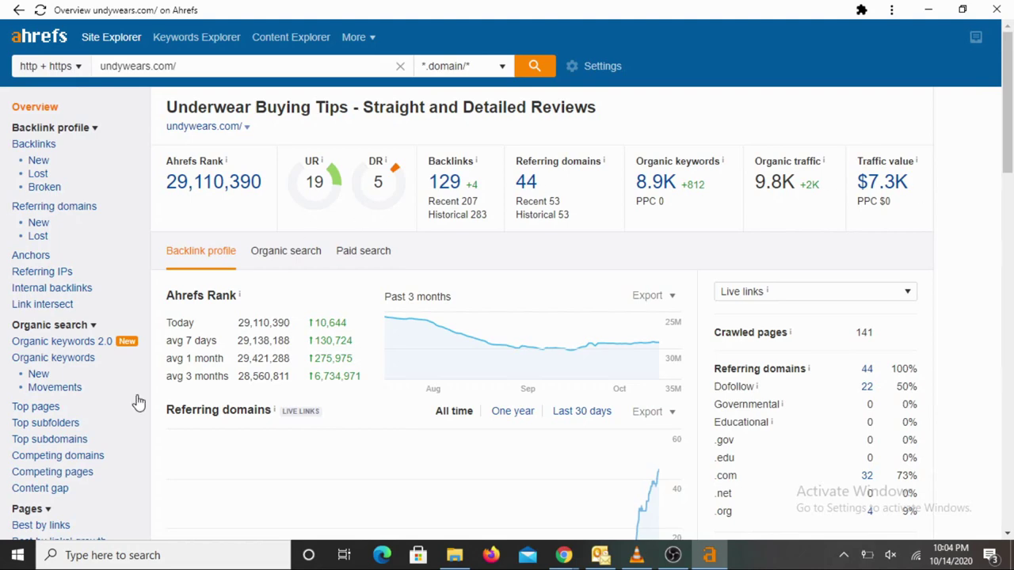
Check the Top pages report for undywears.com, examining the pages' traffic values, and return to the site overview.
click(36, 408)
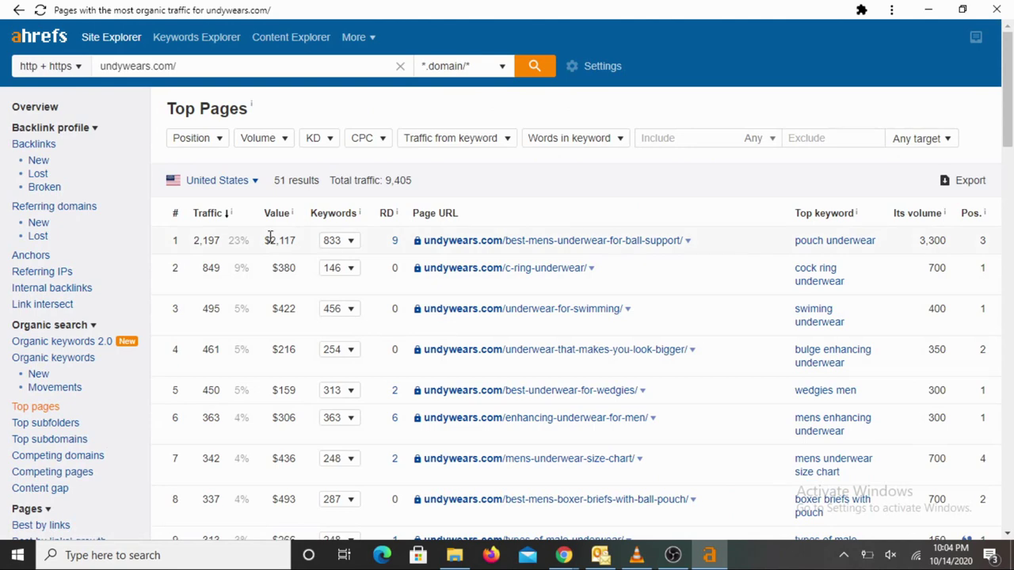
double_click(279, 180)
click(31, 113)
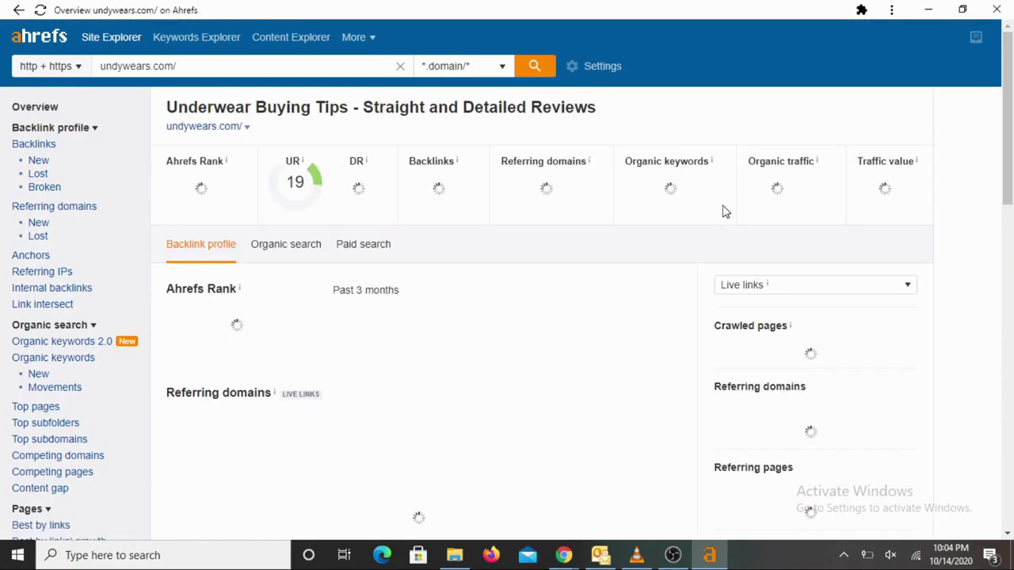